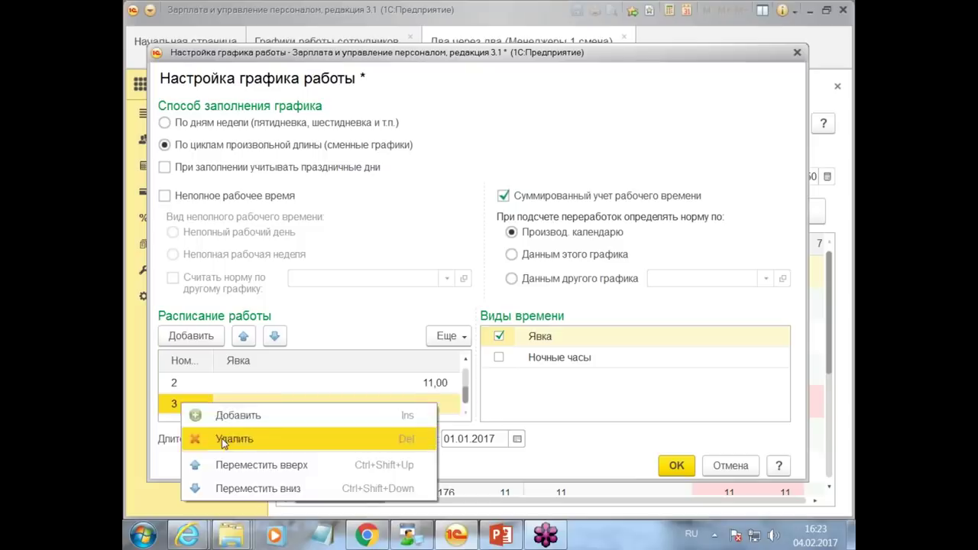
Delete day 3 from the work cycle of the schedule "Два через два (Менеджеры 1 смена)" and apply the settings
left_click(221, 439)
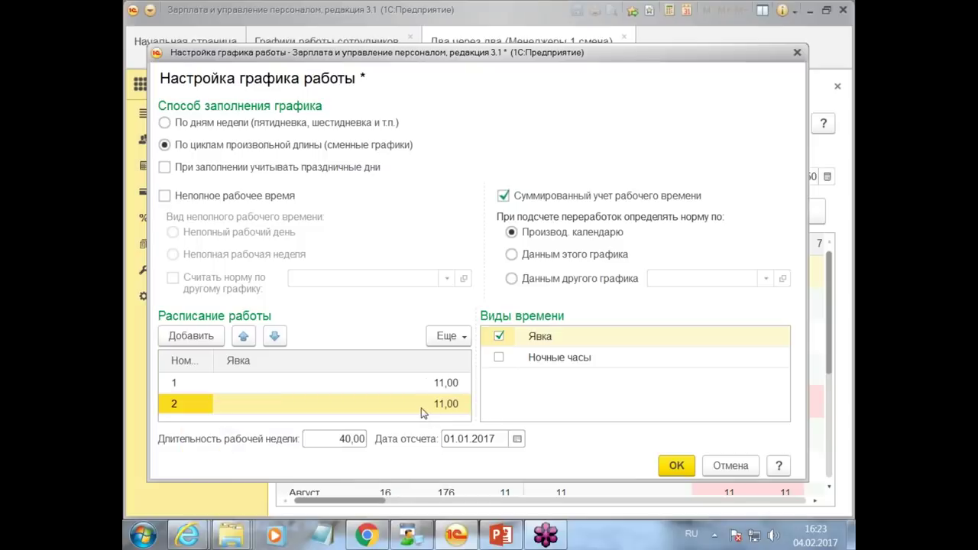
left_click(678, 470)
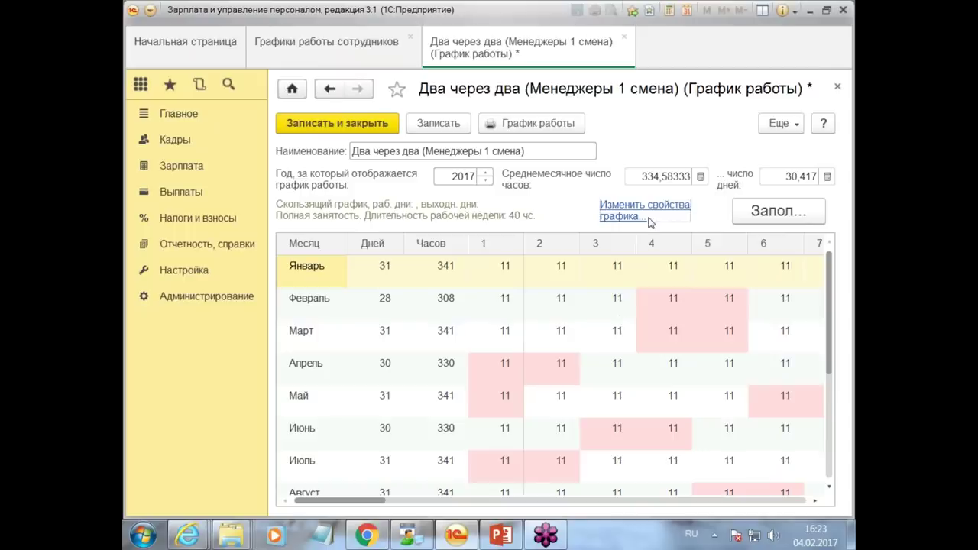
Add two days without hours, 3 and 4, to the schedule's work cycle, then save and close the schedule
left_click(648, 217)
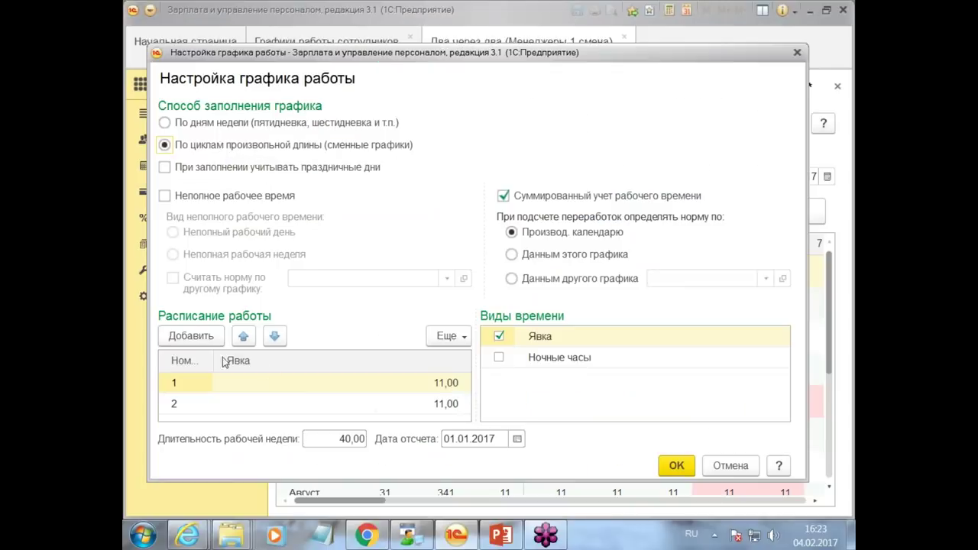
left_click(190, 336)
left_click(190, 336)
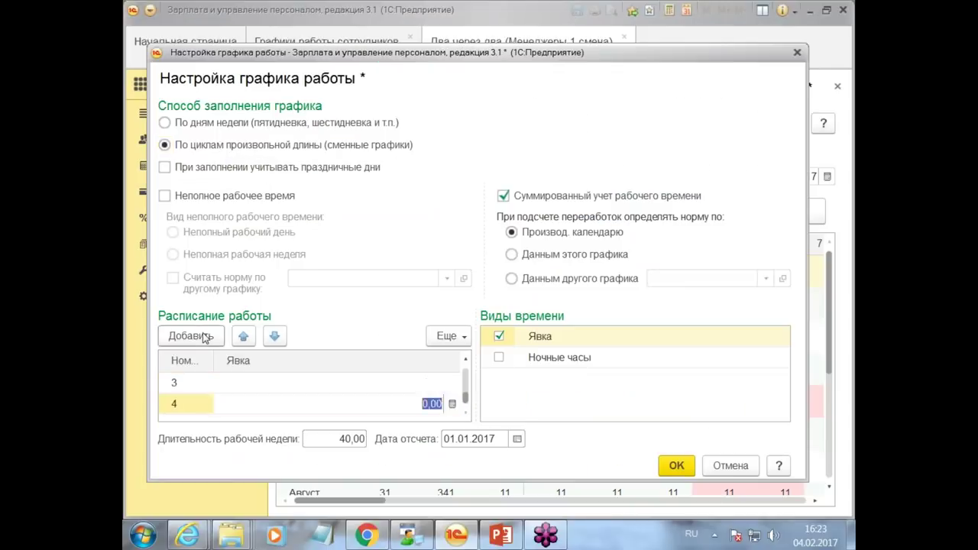
left_click(674, 466)
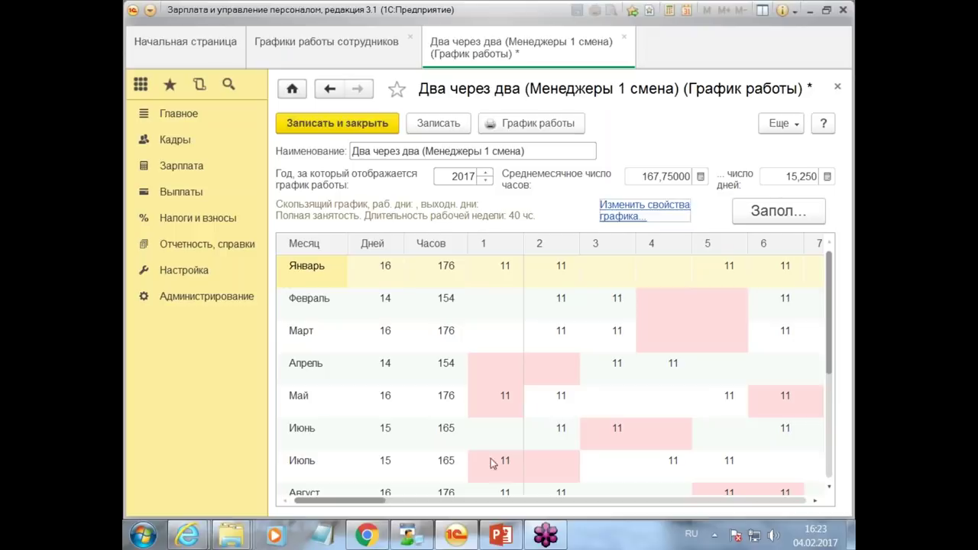
left_click(338, 126)
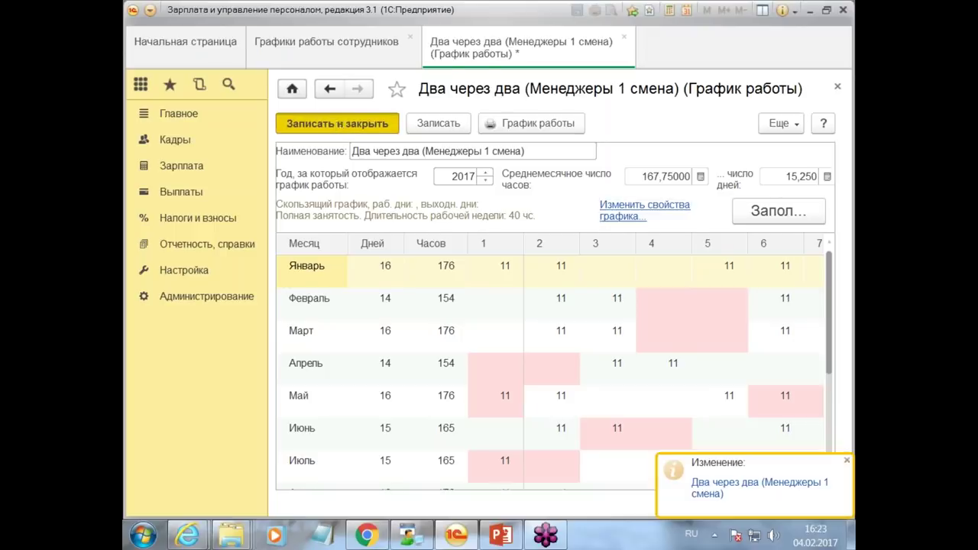
left_click(837, 89)
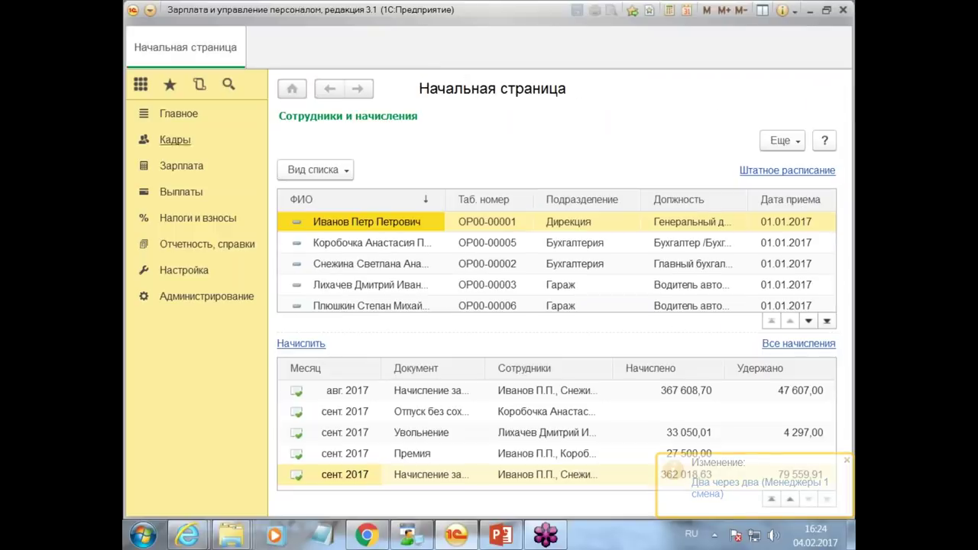
Open the properties of the schedule "Сутки/трое (Охрана 1 смена)" from the employee work schedules list
left_click(191, 277)
left_click(359, 413)
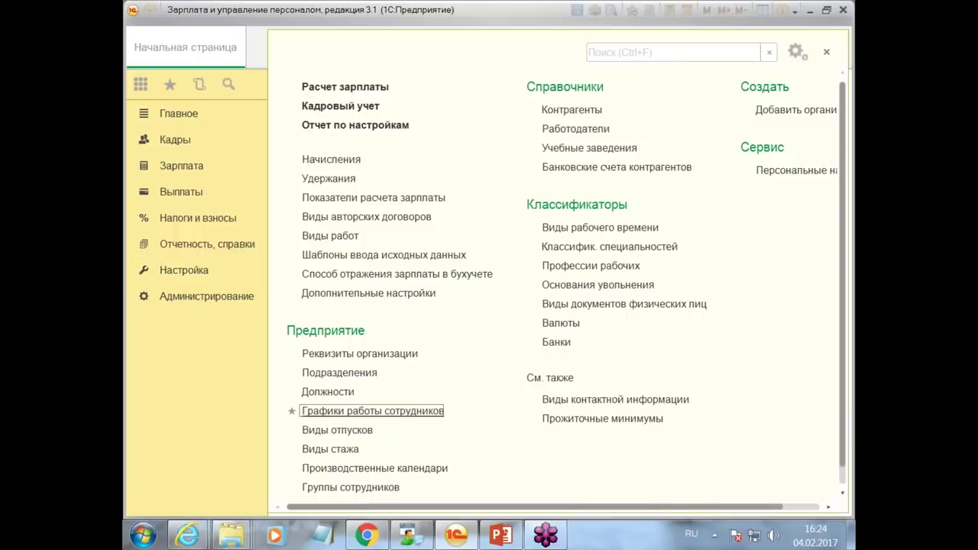
left_click(365, 304)
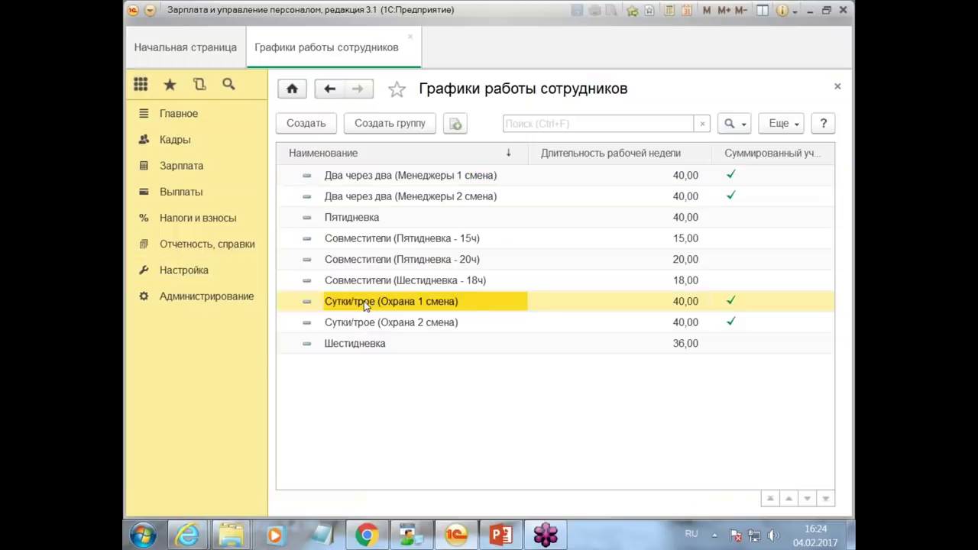
double_click(366, 304)
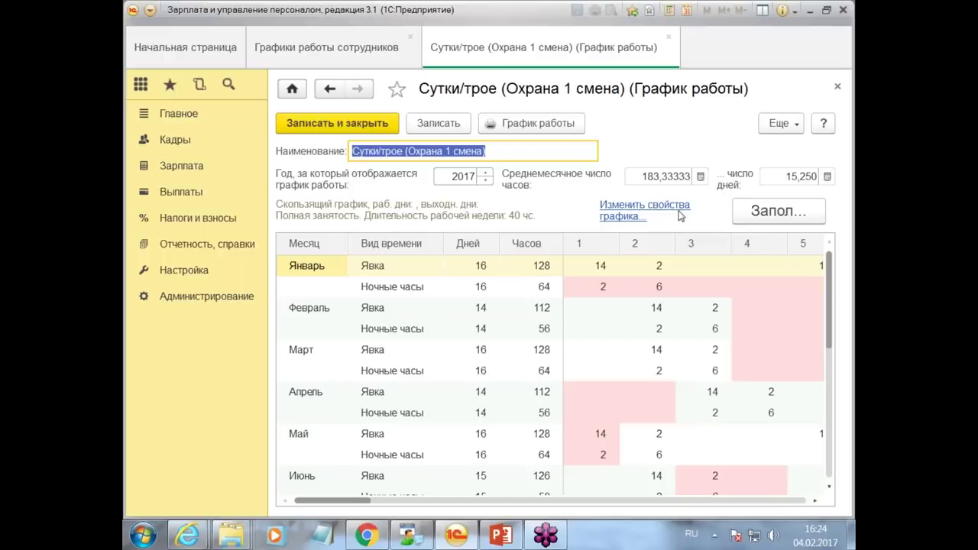
left_click(636, 211)
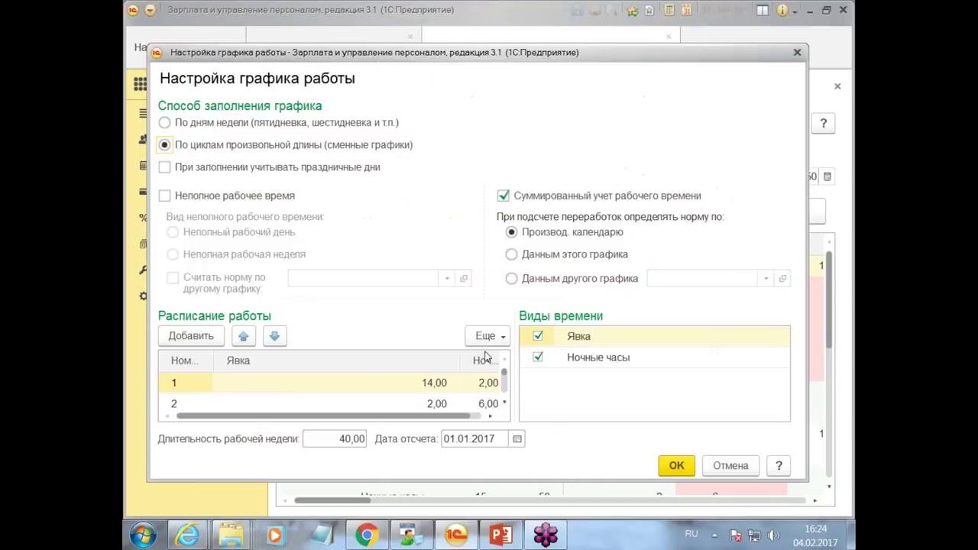
Widen the "Ночные часы" column and examine the attendance and night hours of every cycle day and the cycle's start date
left_click_drag(698, 50, 702, 26)
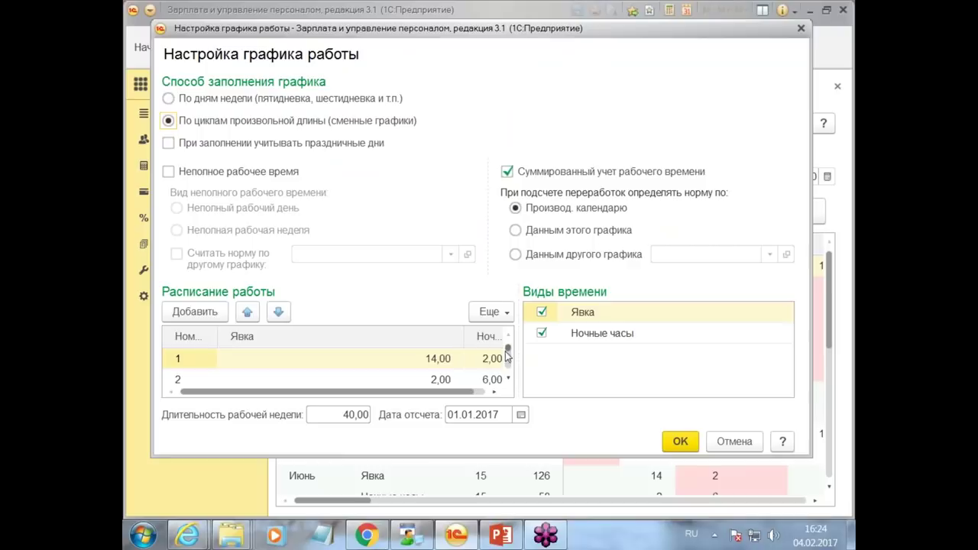
left_click(464, 337)
left_click_drag(463, 337, 355, 336)
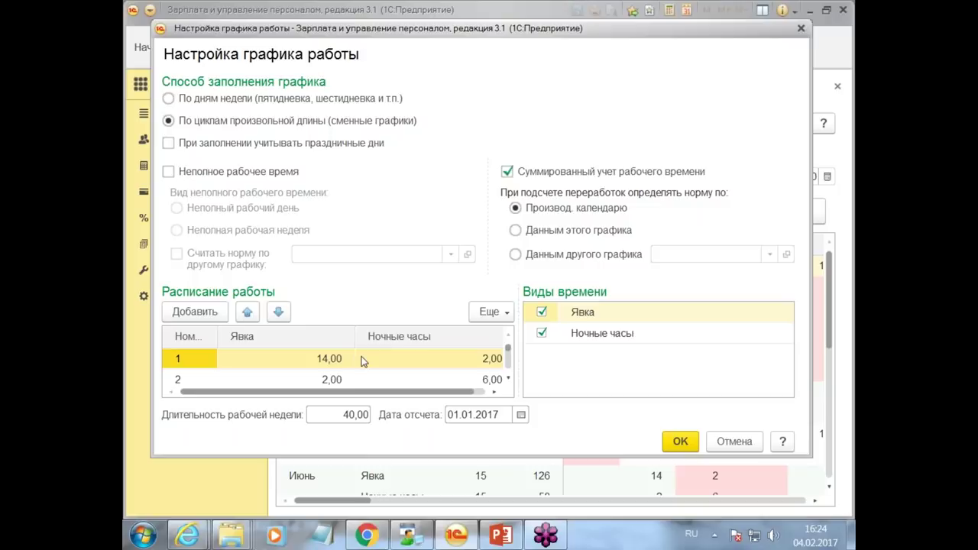
left_click(509, 379)
left_click(509, 379)
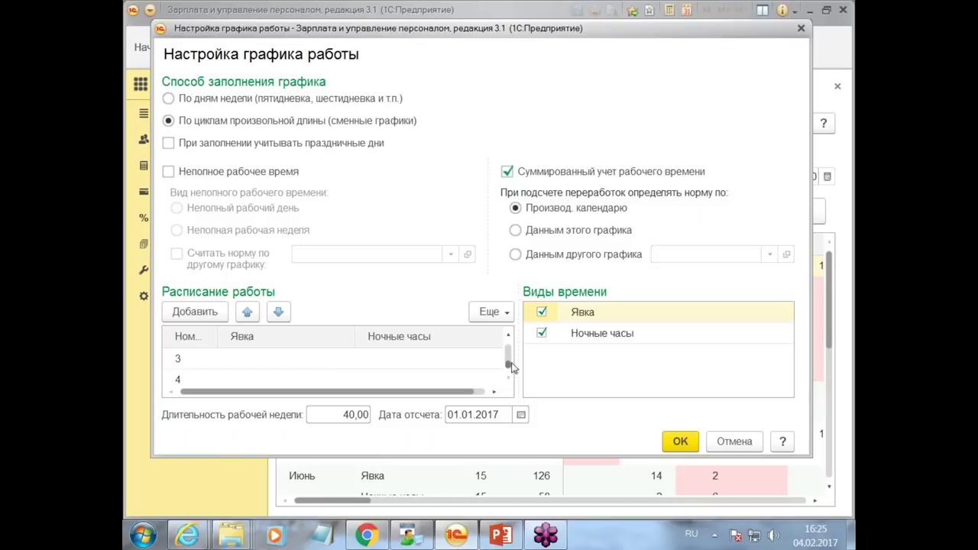
left_click(508, 337)
left_click(508, 337)
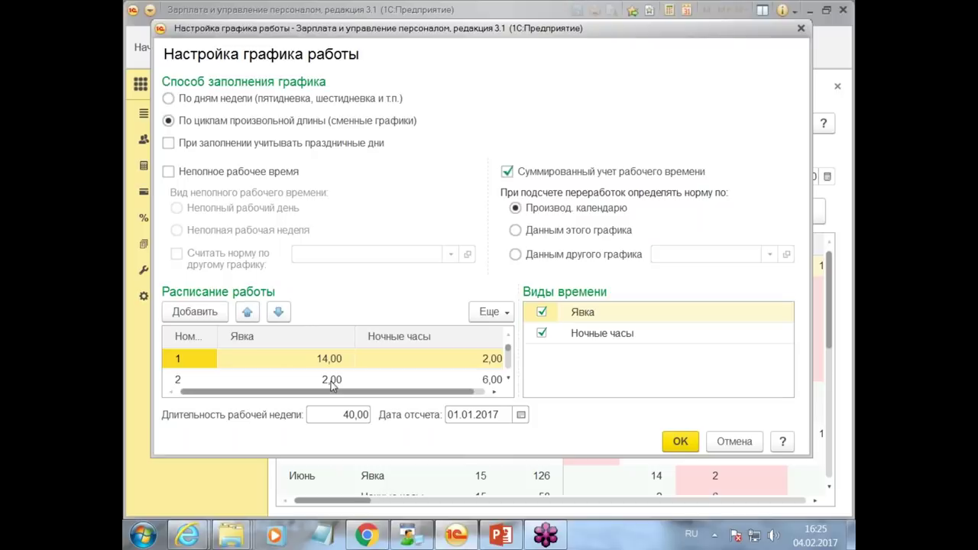
left_click(509, 380)
left_click(509, 380)
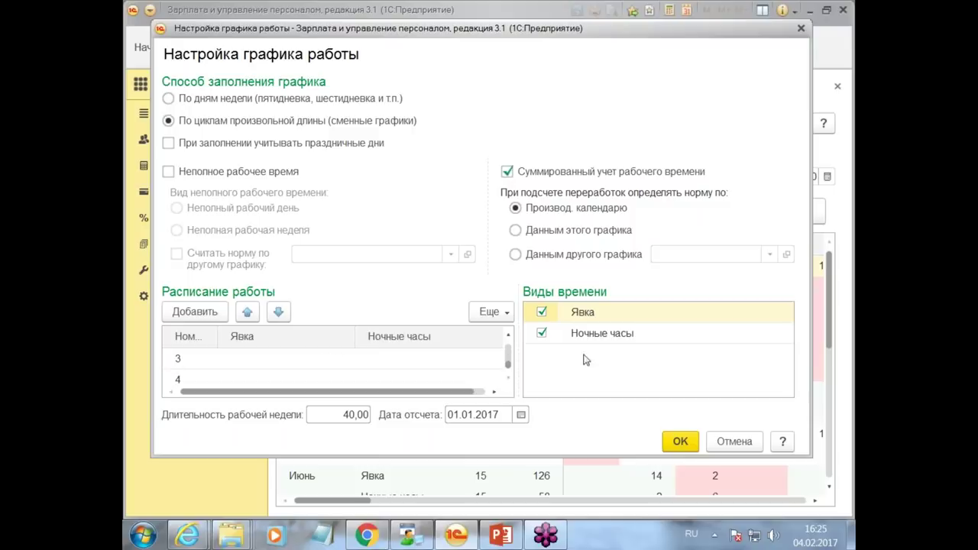
left_click(483, 415)
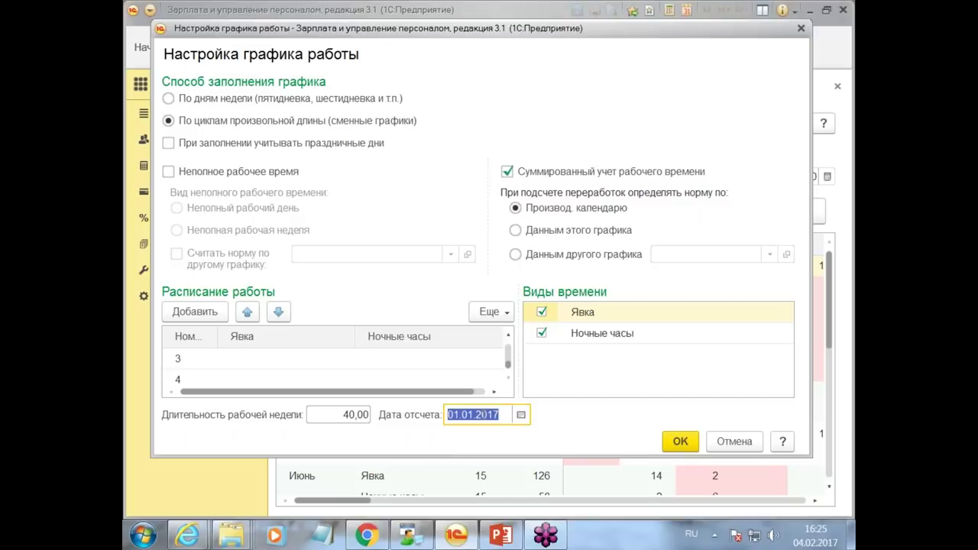
Leave the schedule settings without changes, then save and close the guard schedule and the schedules list
left_click(802, 28)
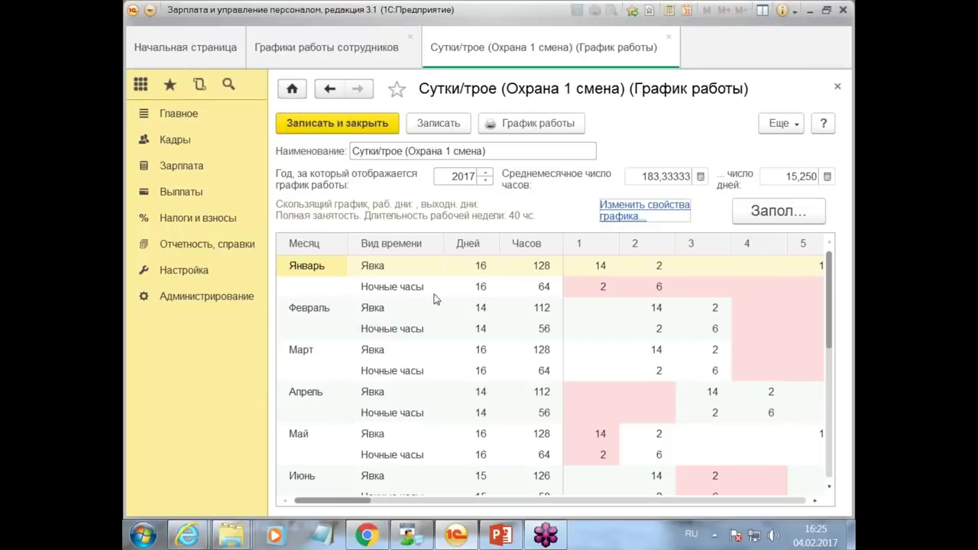
left_click(353, 122)
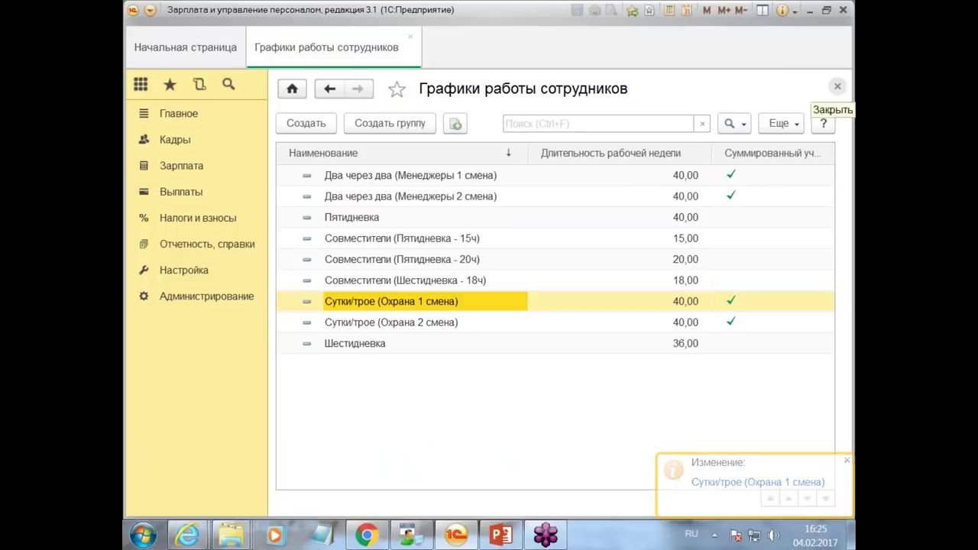
left_click(838, 86)
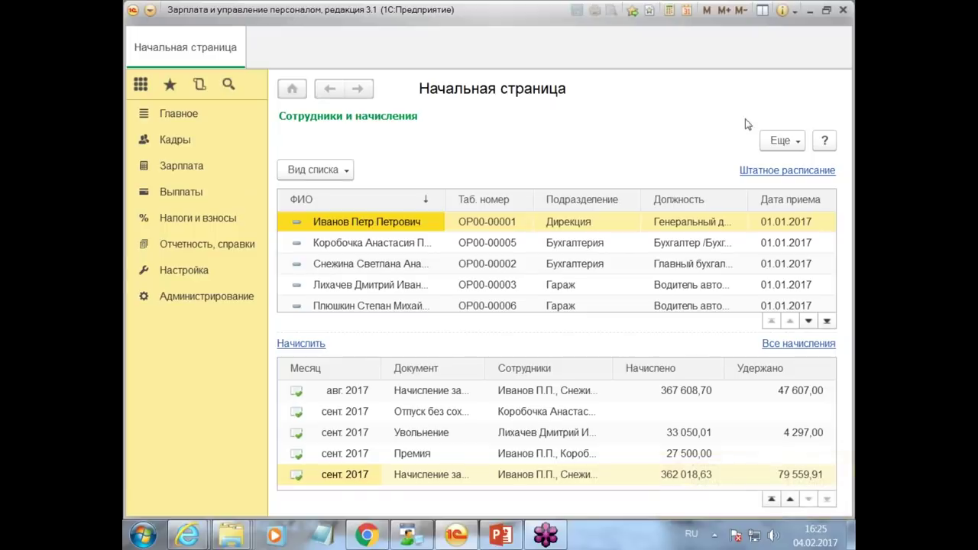
Open the staffing table (Штатное расписание) and its list of documents that changed it
left_click(191, 273)
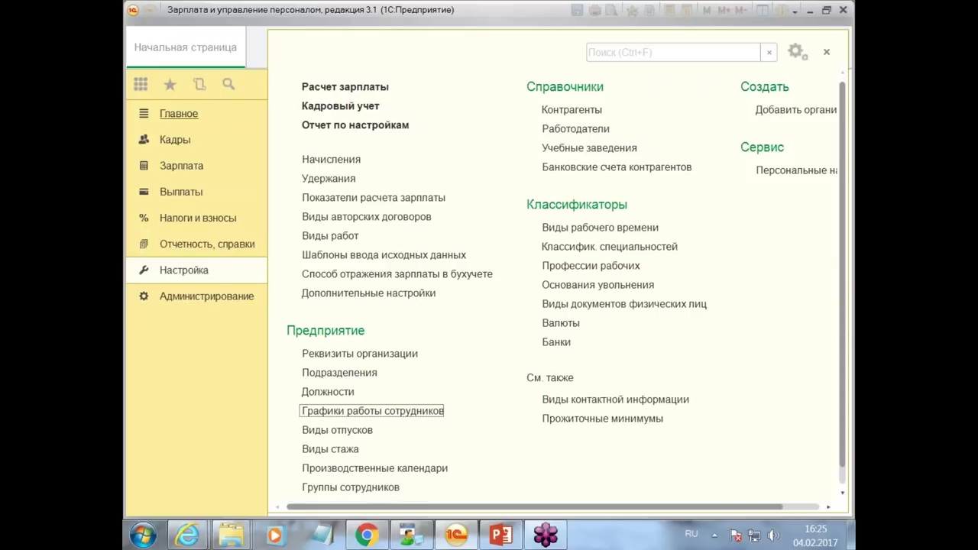
left_click(174, 142)
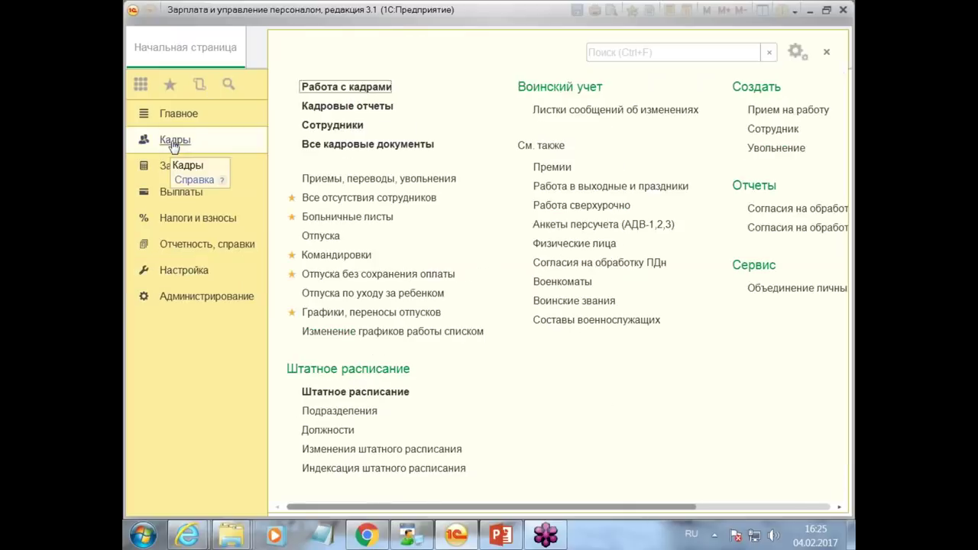
left_click(337, 393)
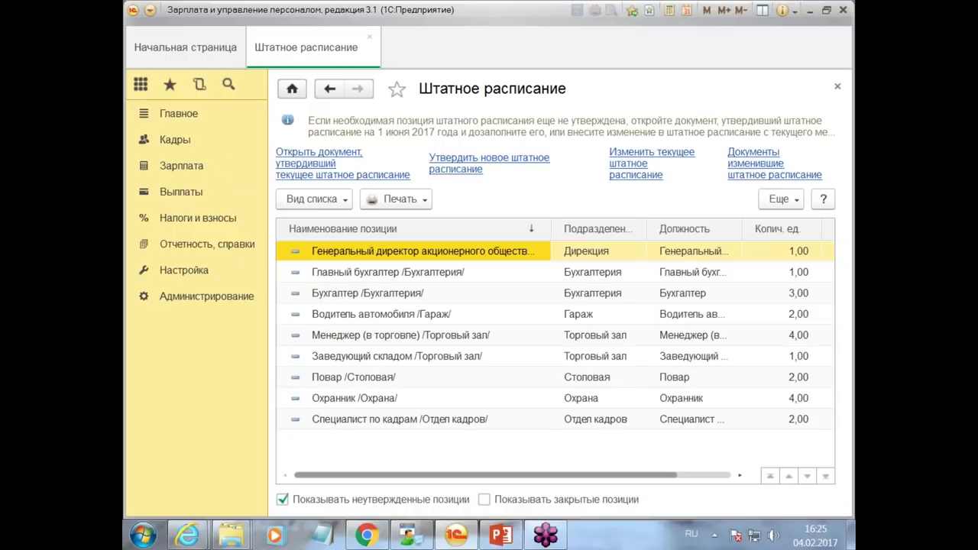
left_click(764, 165)
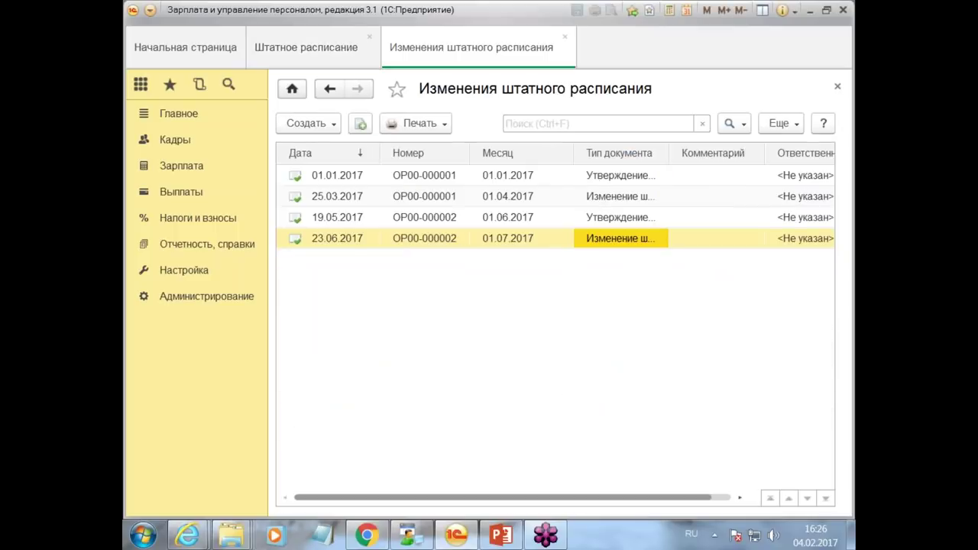
Cancel posting of the staffing change dated 23.06.2017 and try to cancel posting of the approval dated 19.05.2017
right_click(316, 239)
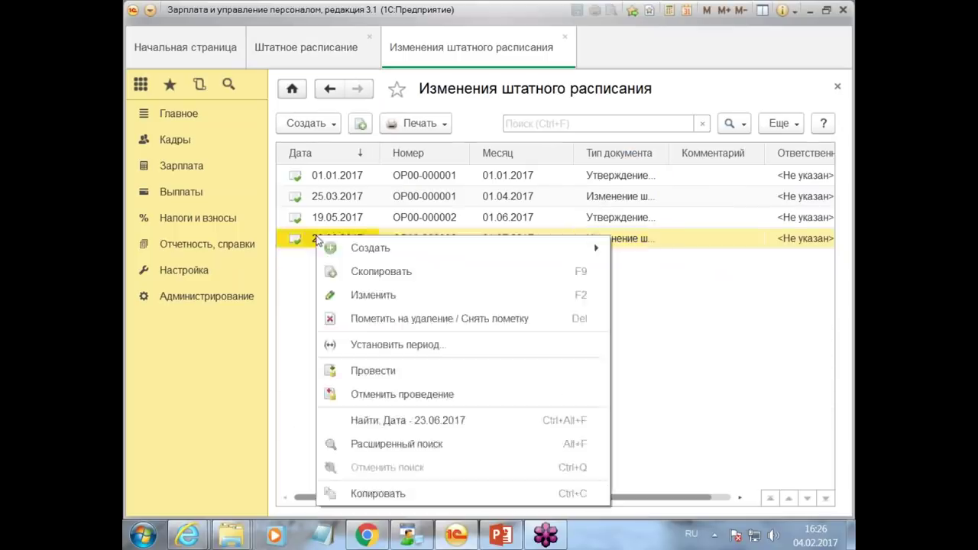
left_click(369, 399)
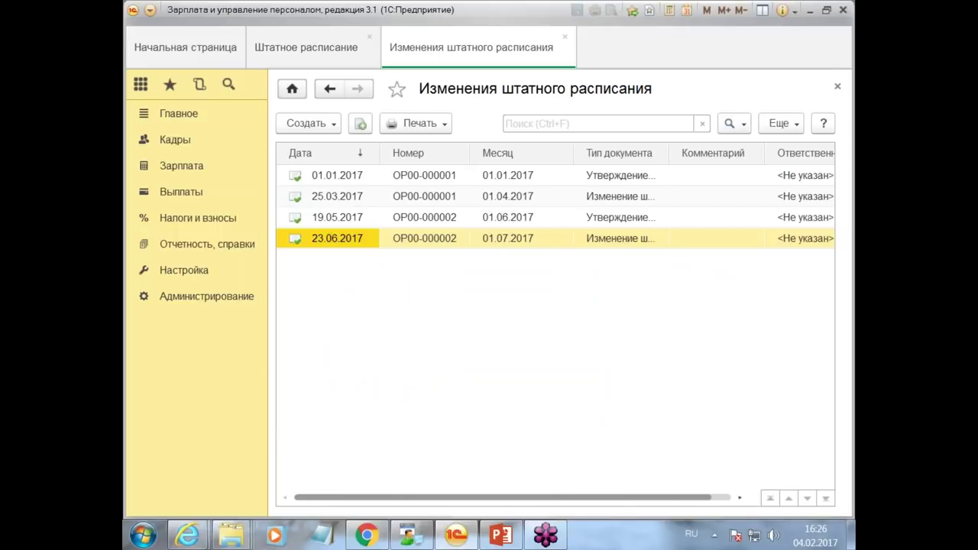
right_click(335, 220)
left_click(334, 219)
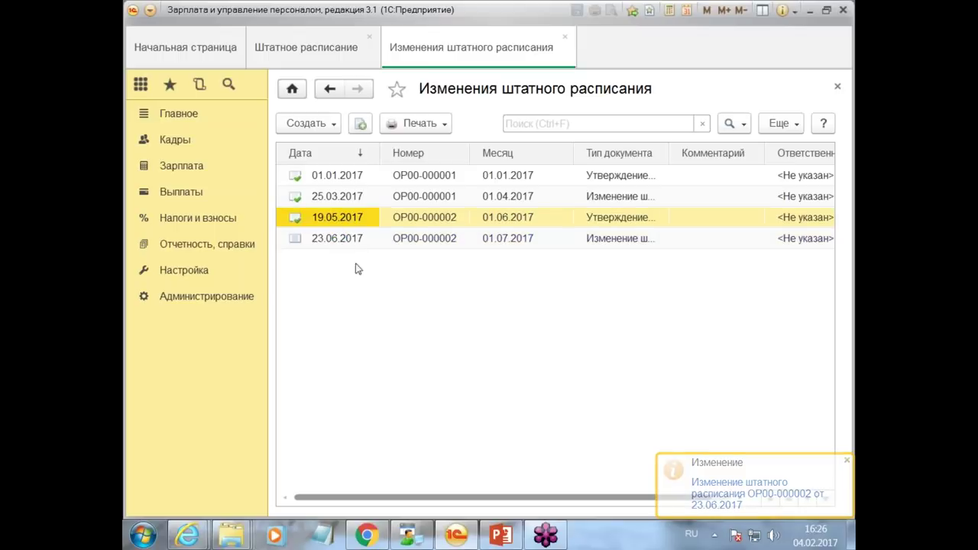
right_click(333, 218)
left_click(375, 355)
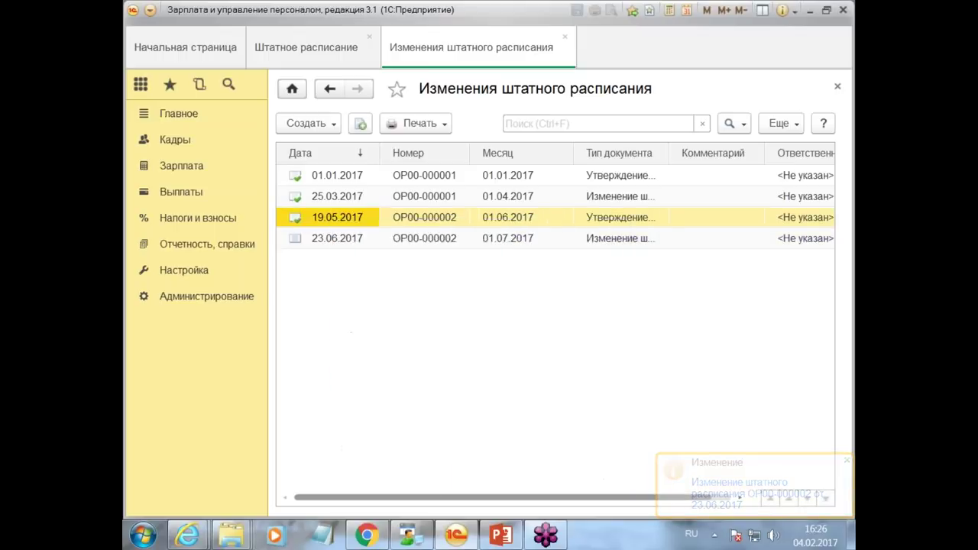
left_click(518, 289)
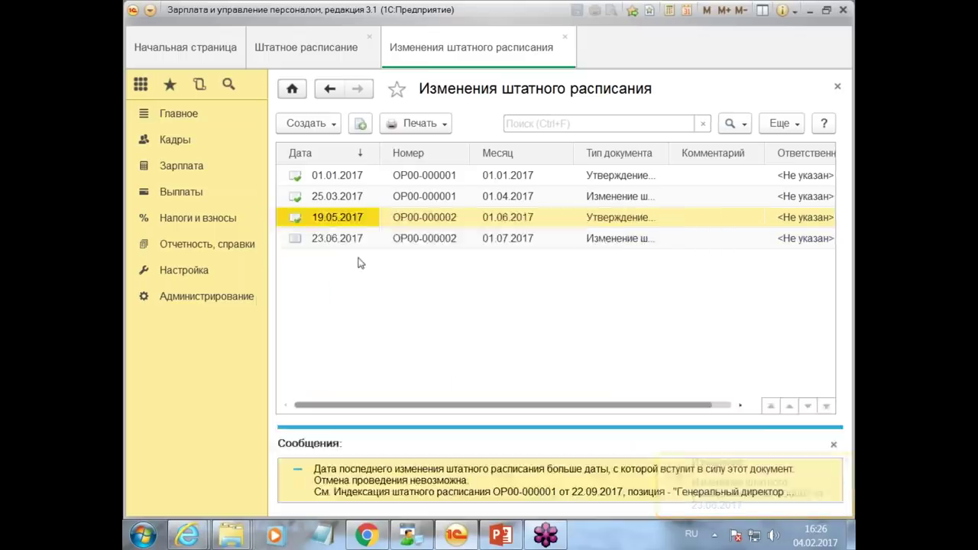
left_click(834, 444)
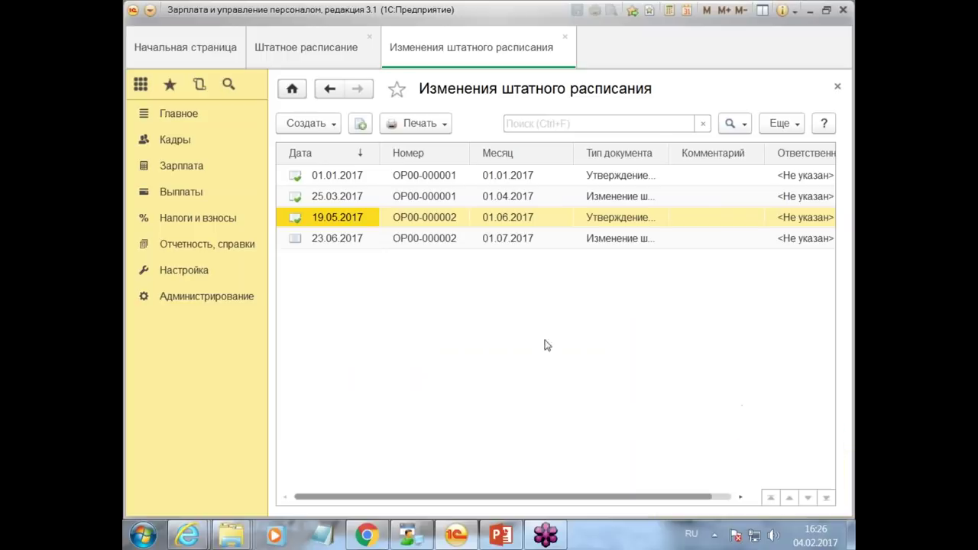
Post the staffing table change dated 23.06.2017 again
left_click(339, 238)
right_click(339, 239)
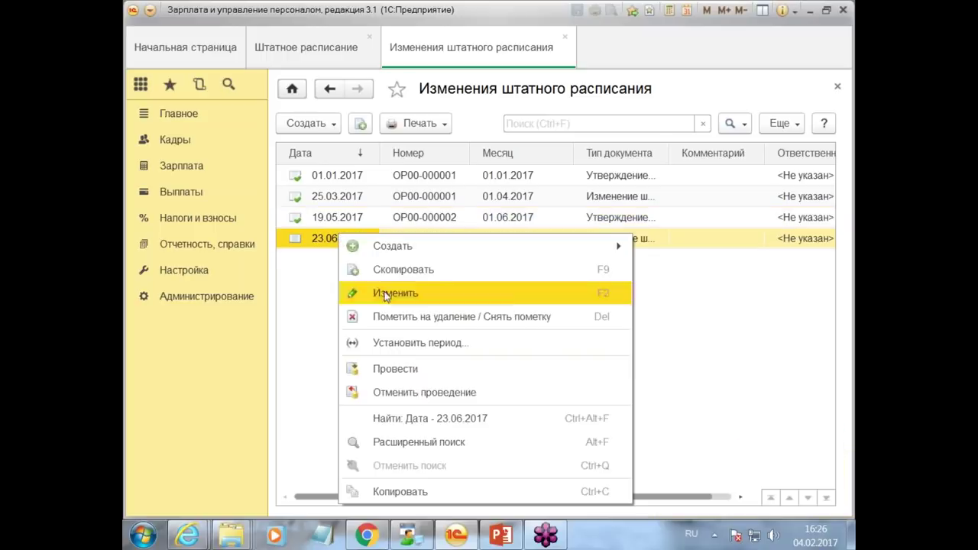
left_click(404, 370)
Open the staffing table approval dated 01.01.2017 and review its full list of positions
left_click(344, 176)
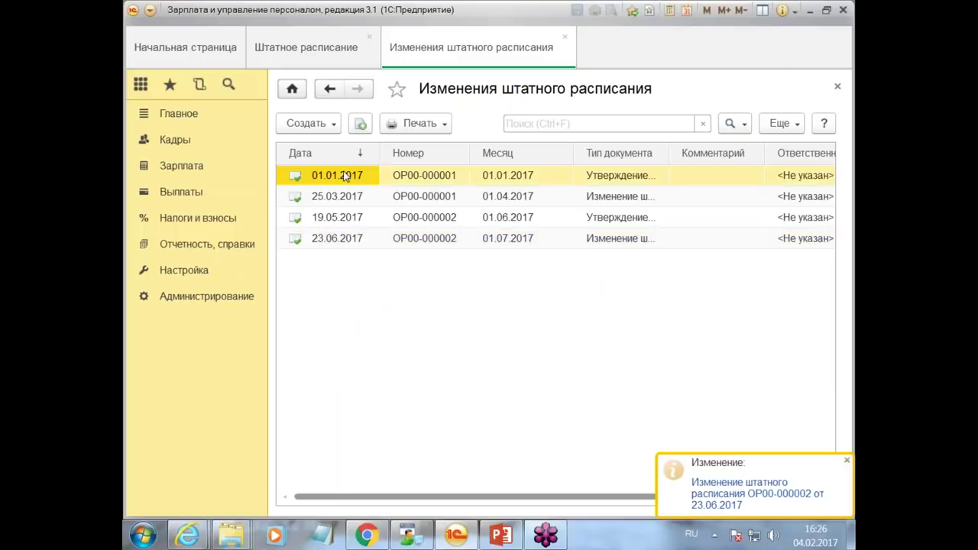
double_click(345, 176)
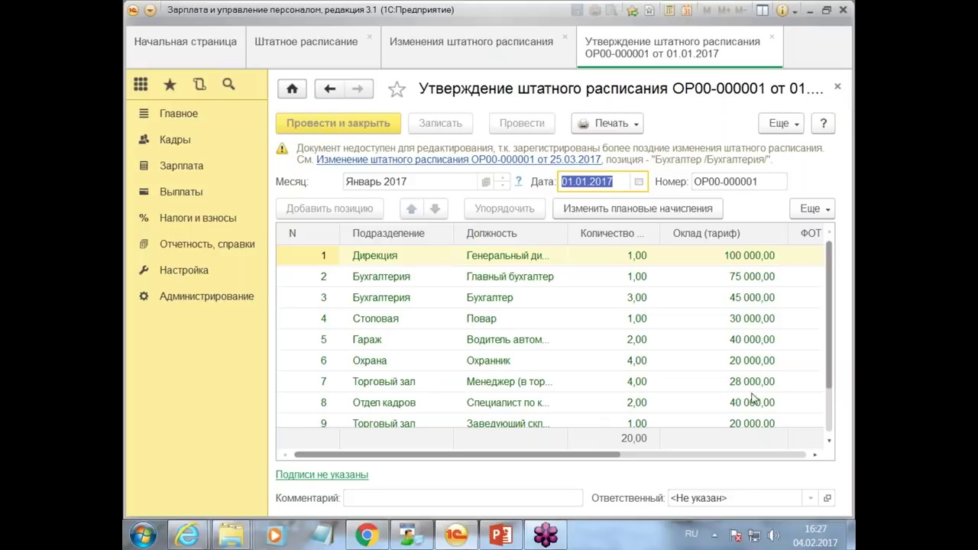
left_click_drag(827, 330, 825, 426)
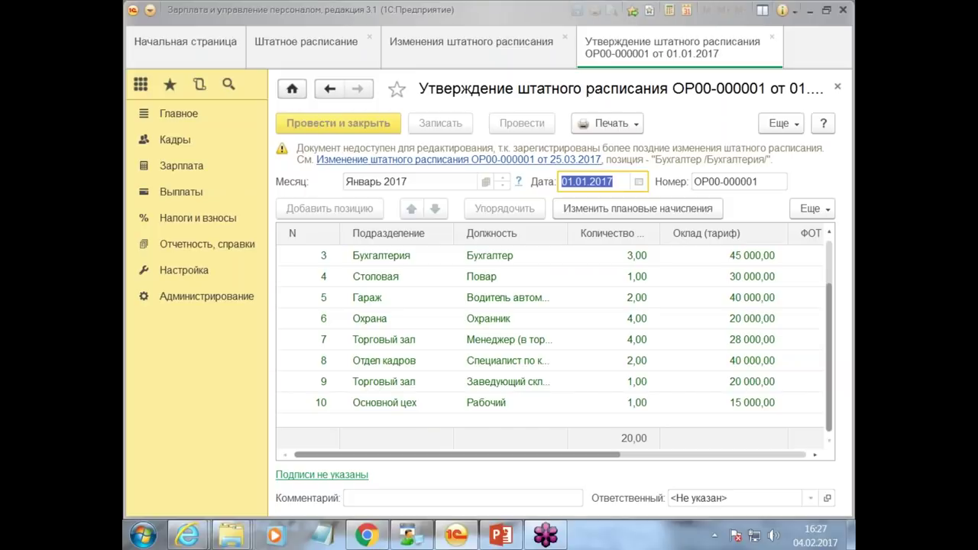
Preview the approval order print form (Приказ об утверждении) for this document, then close the preview
left_click(633, 127)
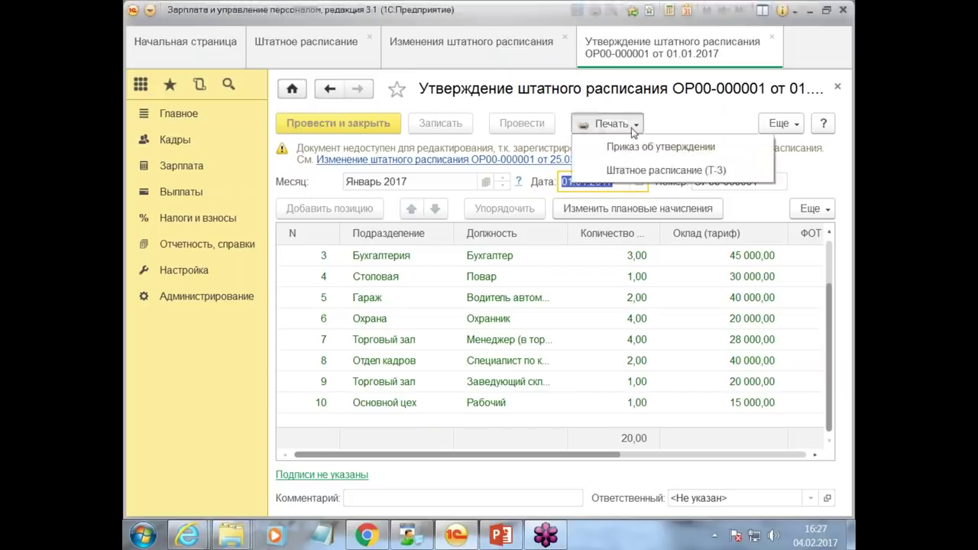
left_click(636, 147)
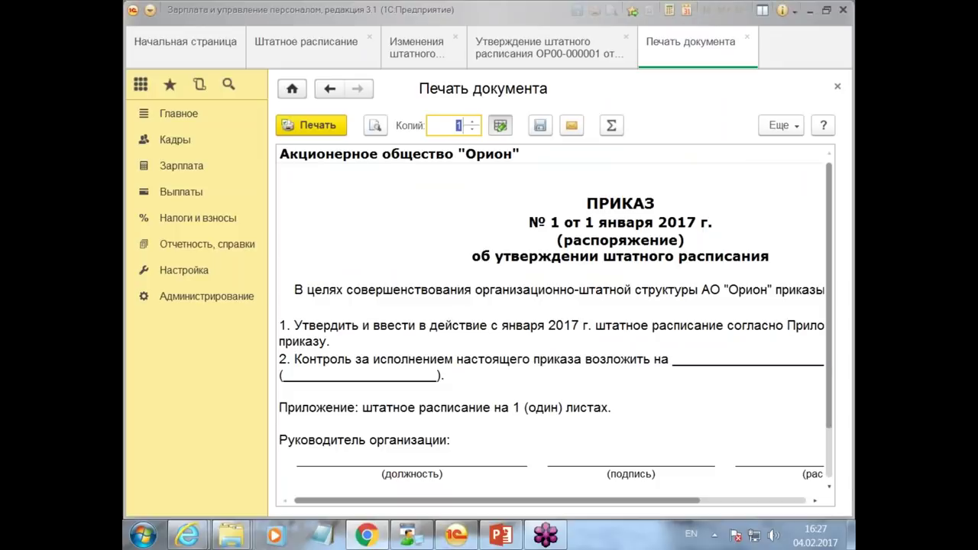
left_click(838, 87)
Generate the Штатное расписание (Т-3) print form, review it from the header to the signature lines, and close it
left_click(639, 124)
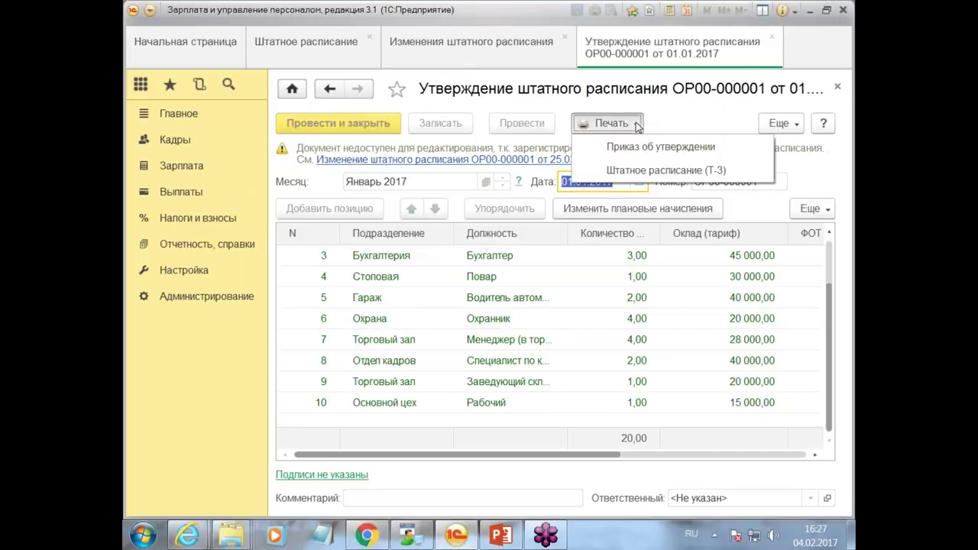
left_click(648, 175)
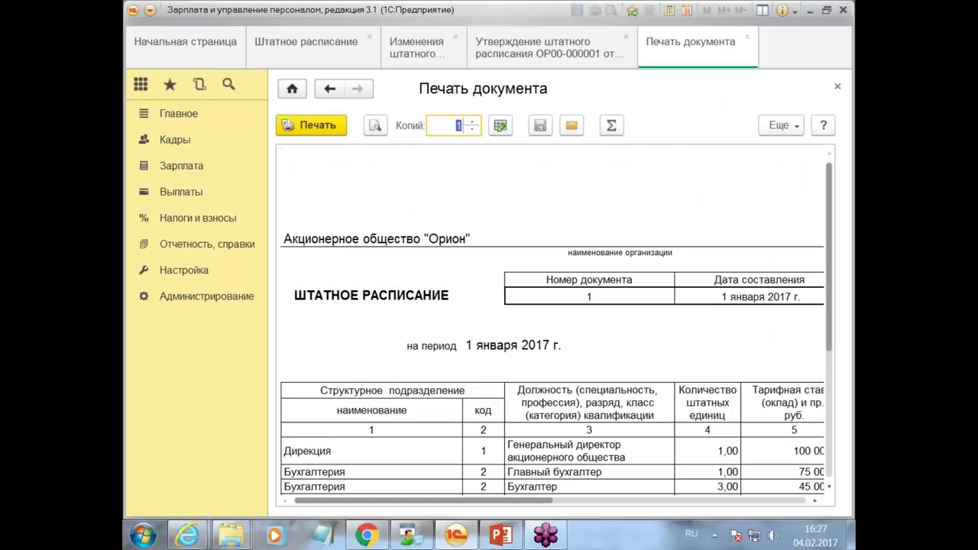
left_click_drag(830, 257, 840, 387)
left_click_drag(509, 501, 455, 487)
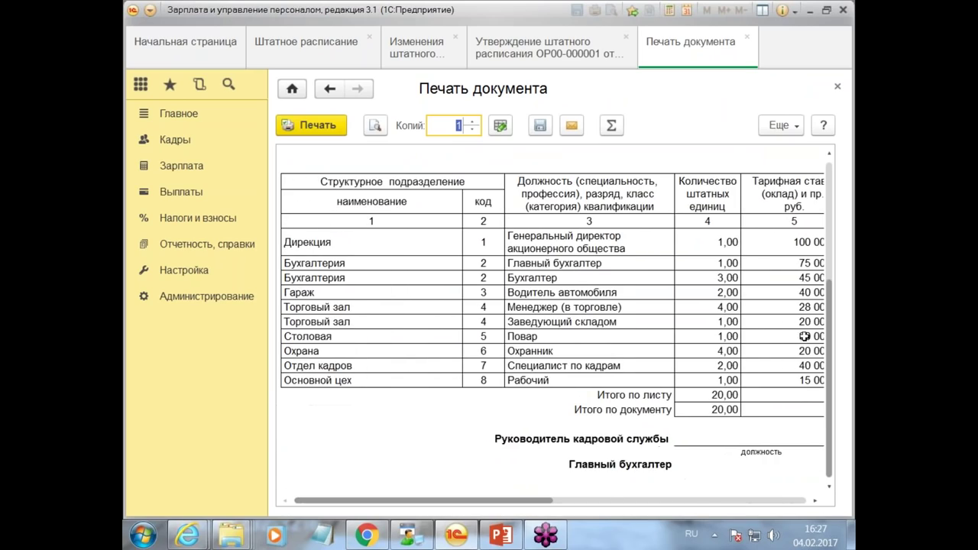
left_click_drag(830, 356, 853, 233)
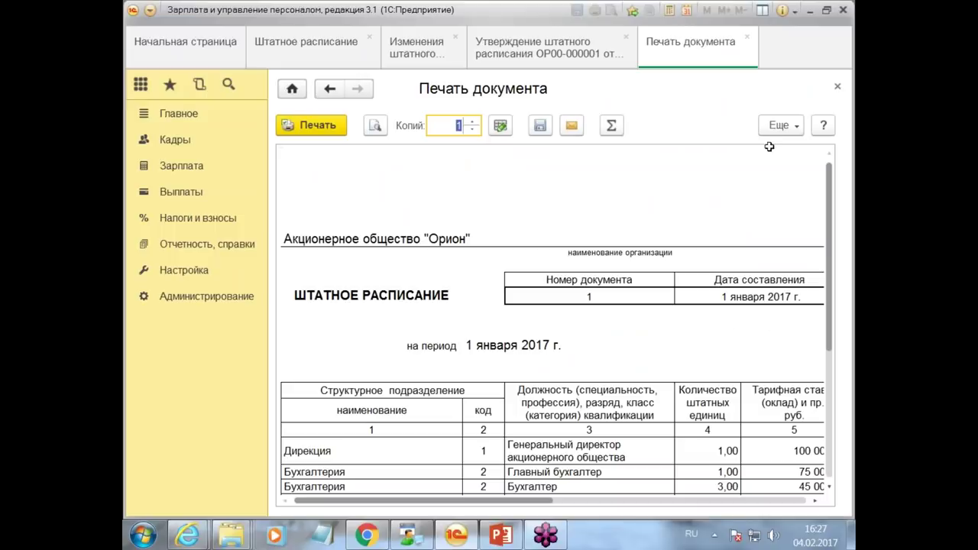
left_click(837, 89)
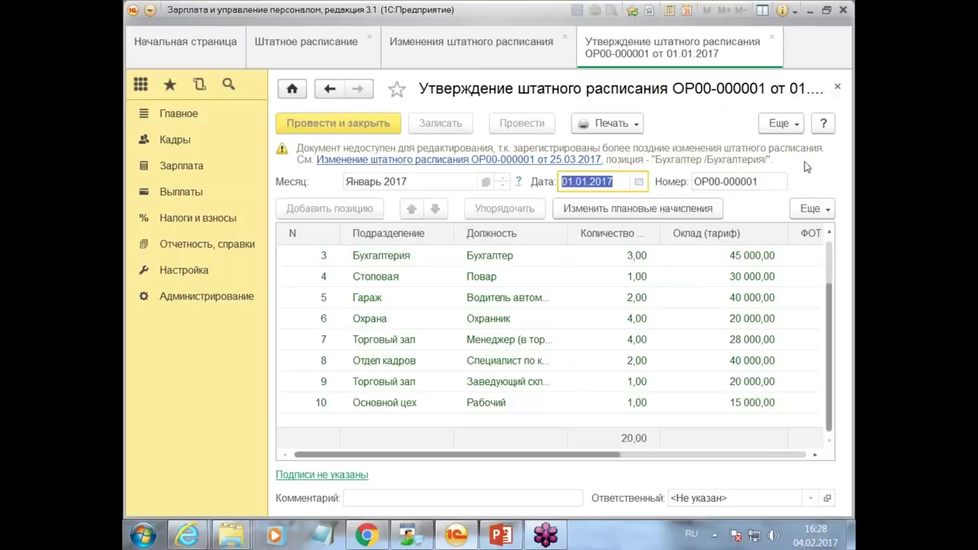
Close the approval document, the list of staffing table changes and the staffing table to return to the home page
left_click(837, 89)
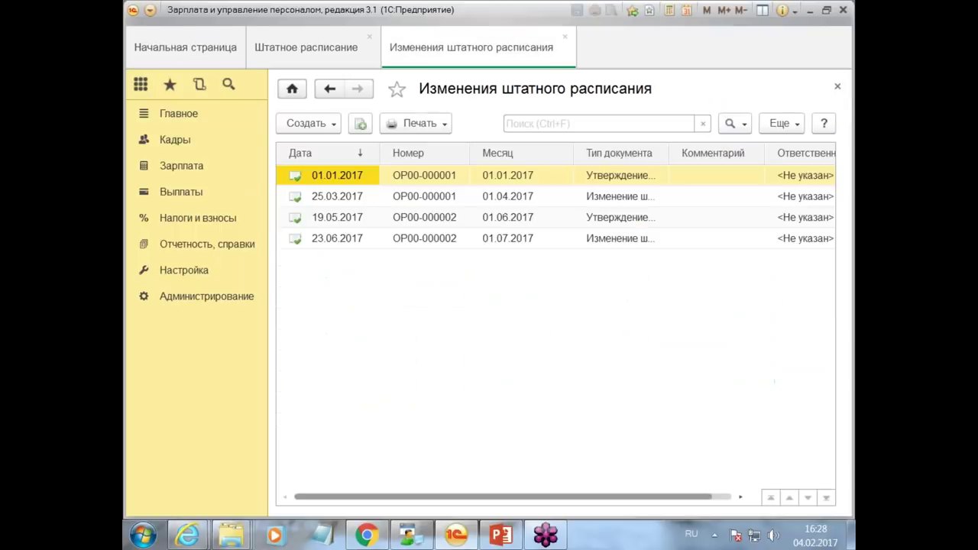
left_click(336, 197)
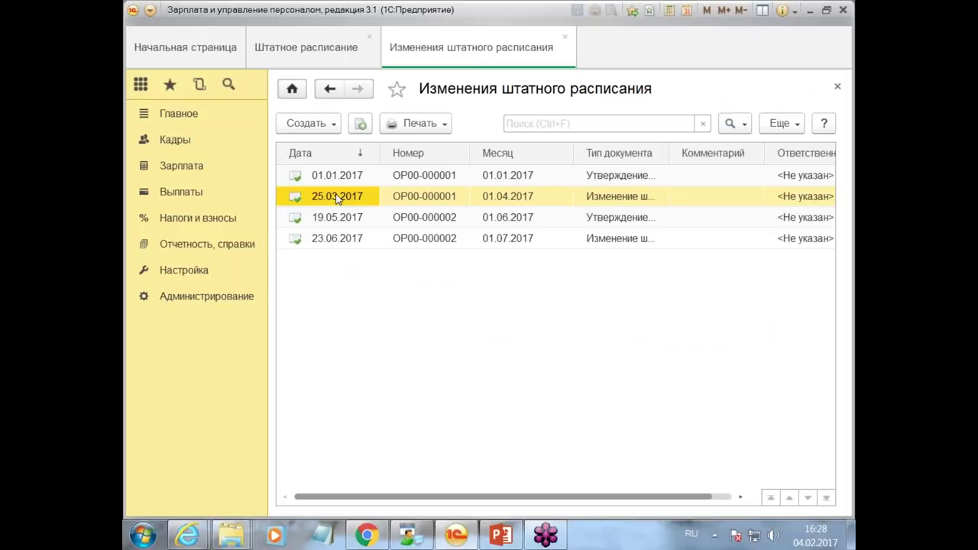
left_click(838, 86)
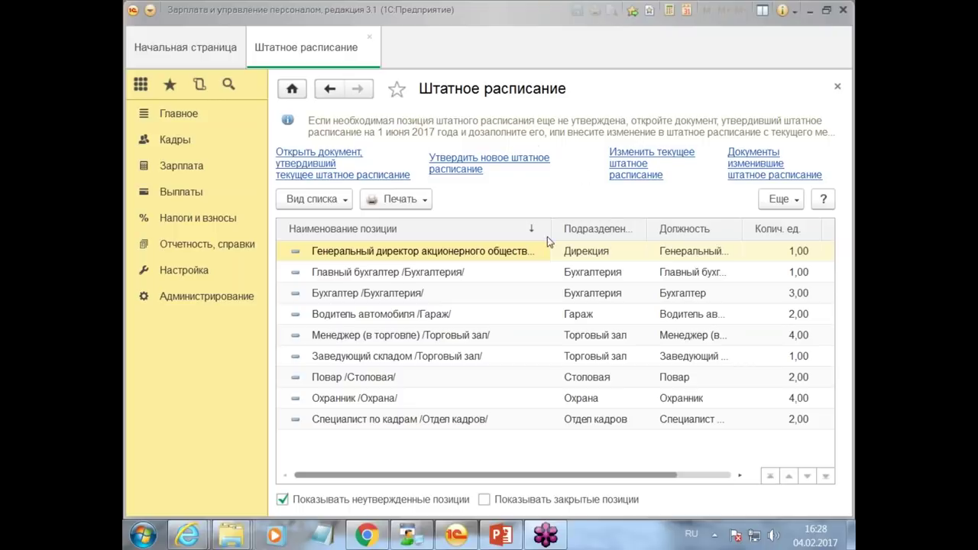
left_click(839, 88)
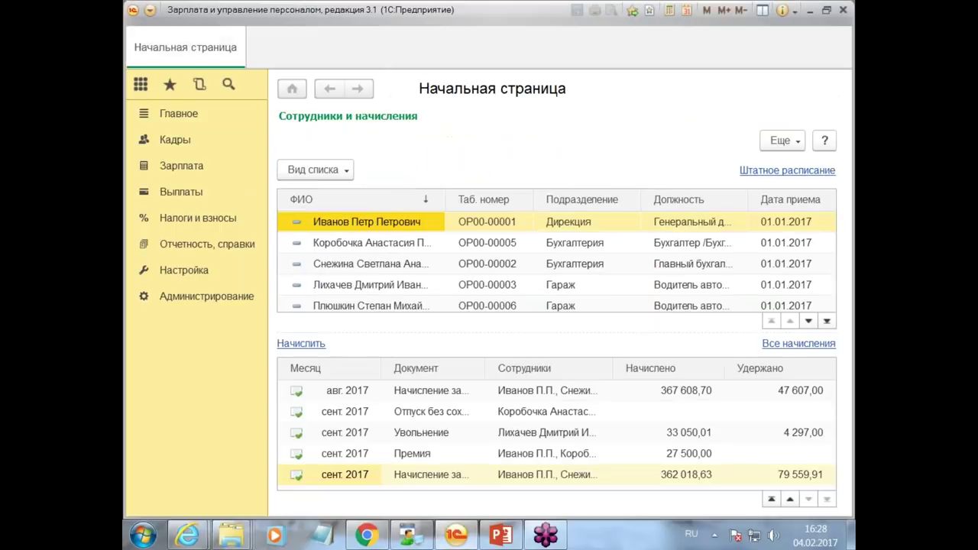